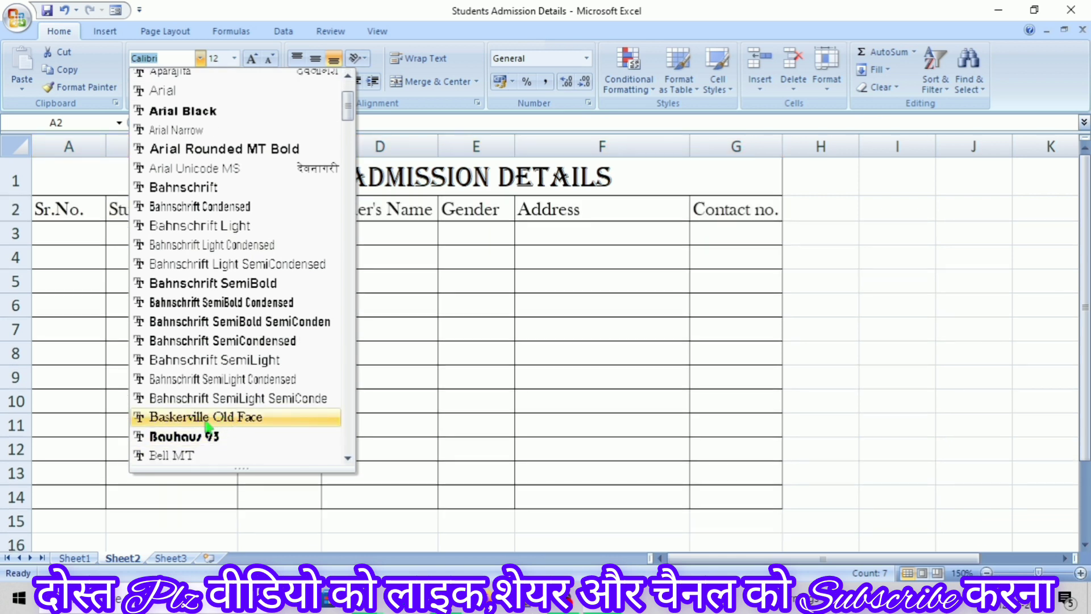
Set the header row to Baskerville Old Face and give the title a dark blue fill with white text
click(205, 419)
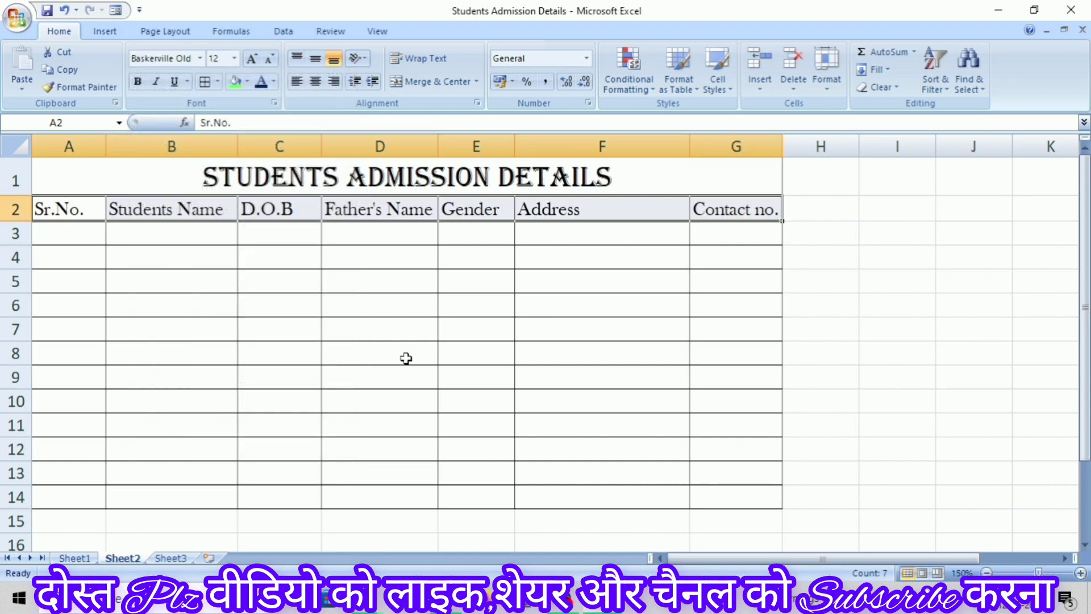
click(295, 280)
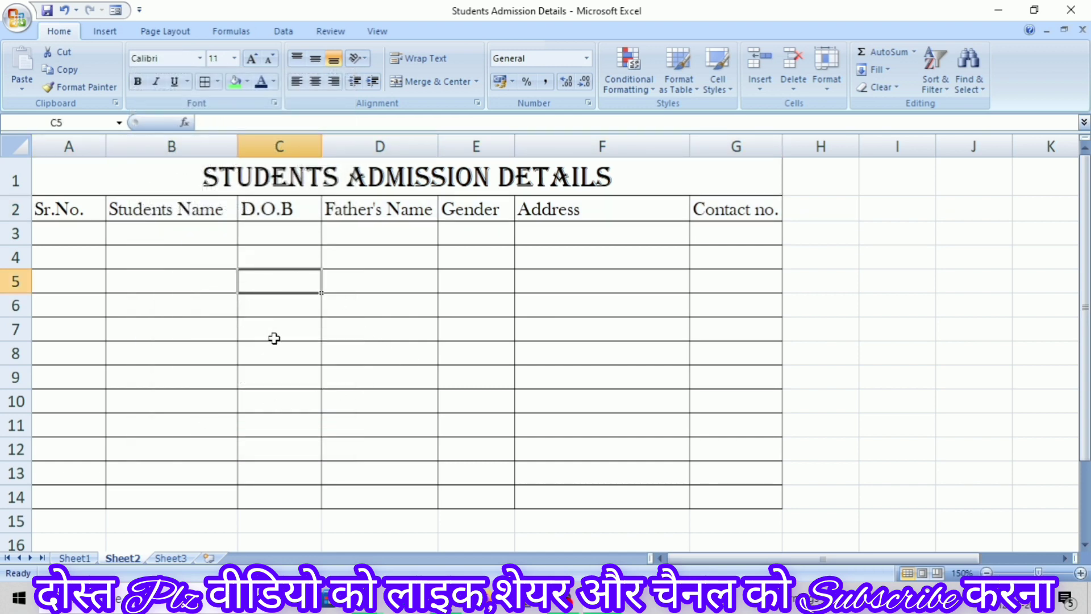
click(153, 182)
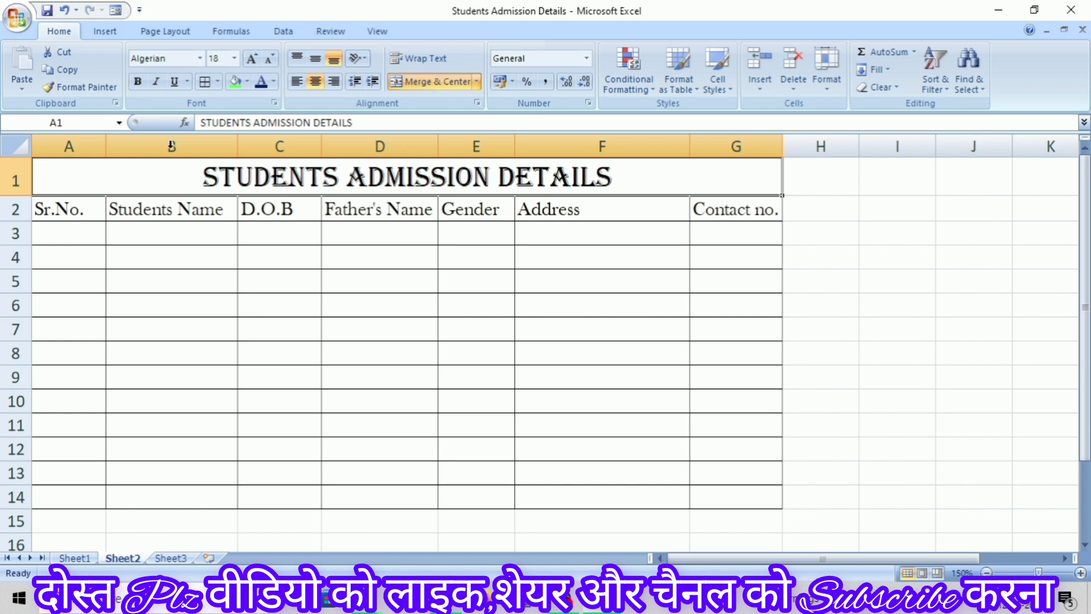
click(247, 81)
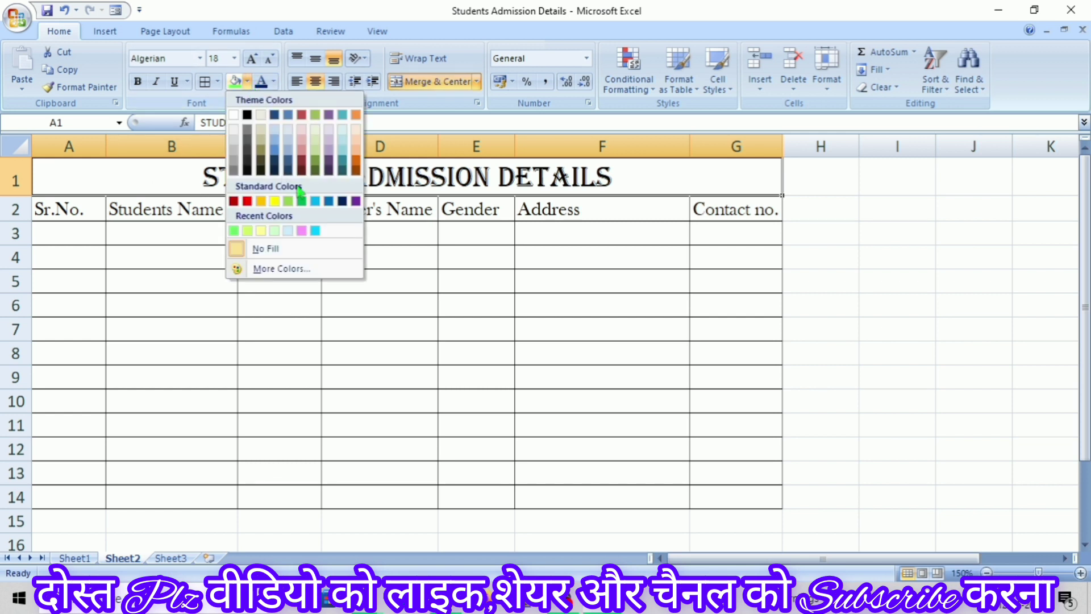
click(342, 201)
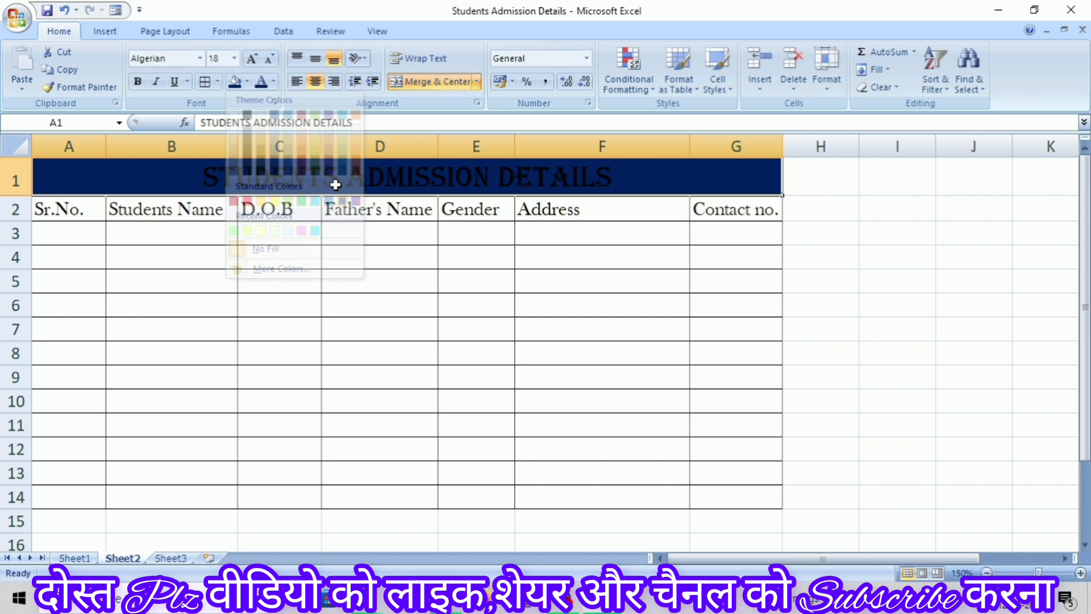
click(274, 81)
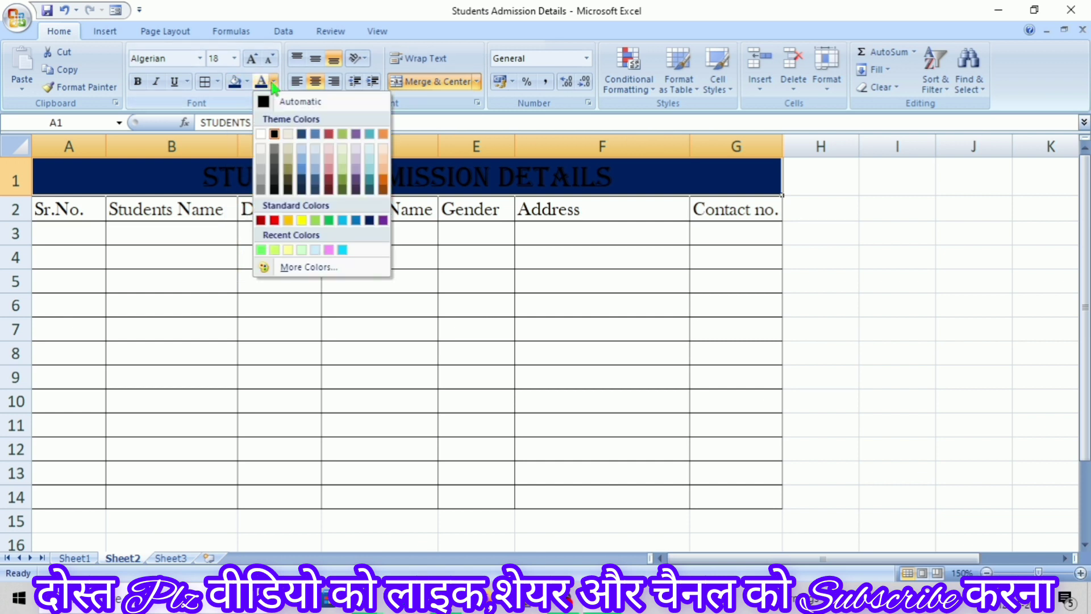
click(260, 134)
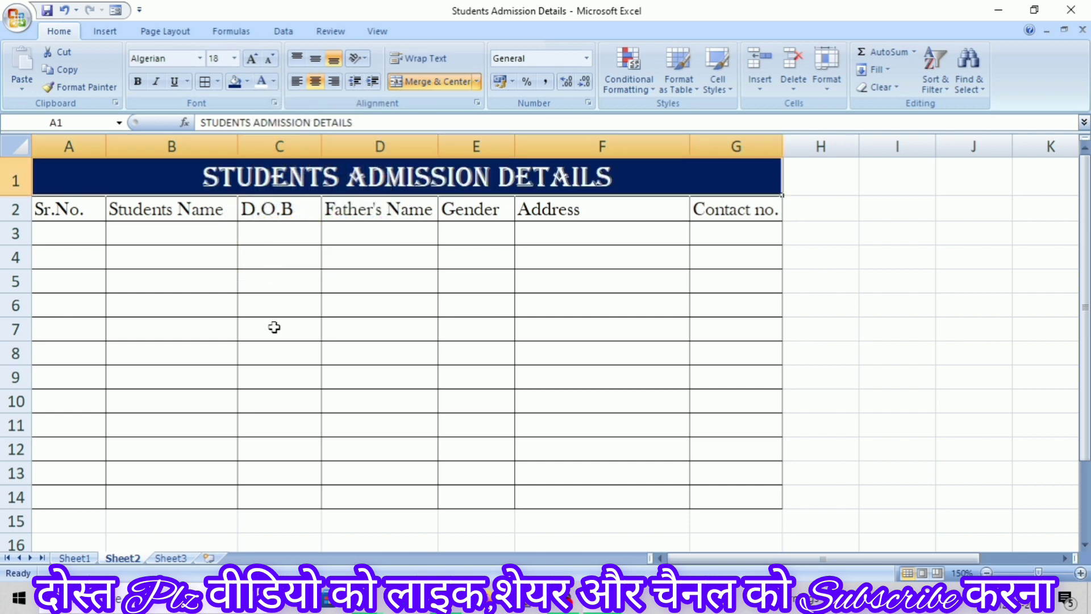
click(114, 251)
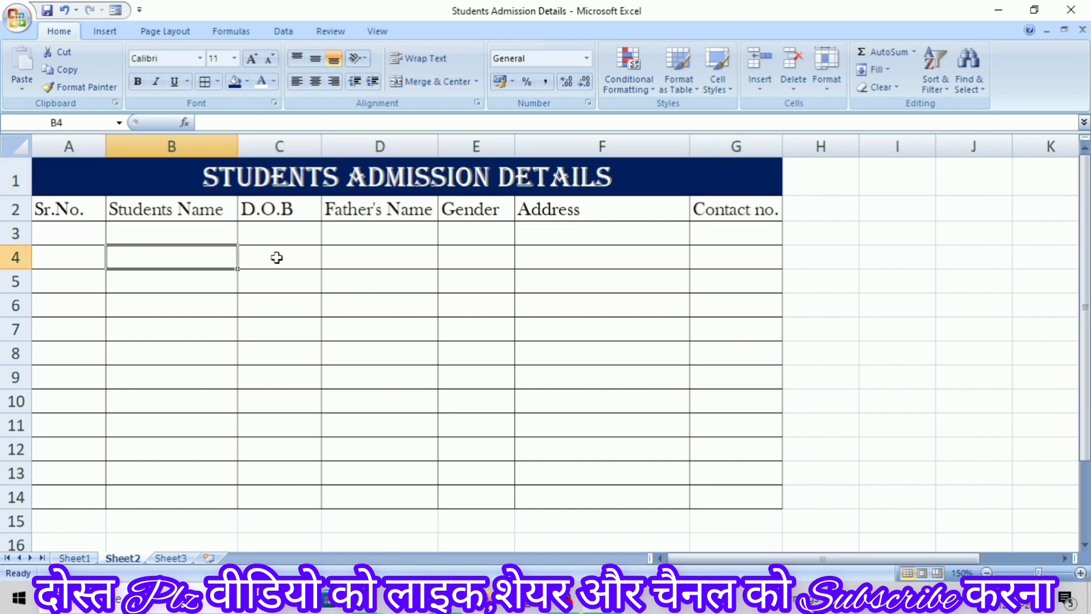
Enter 1 and 2 in A3:A4 and fill the series down to 12 in A14
click(56, 235)
text(1)
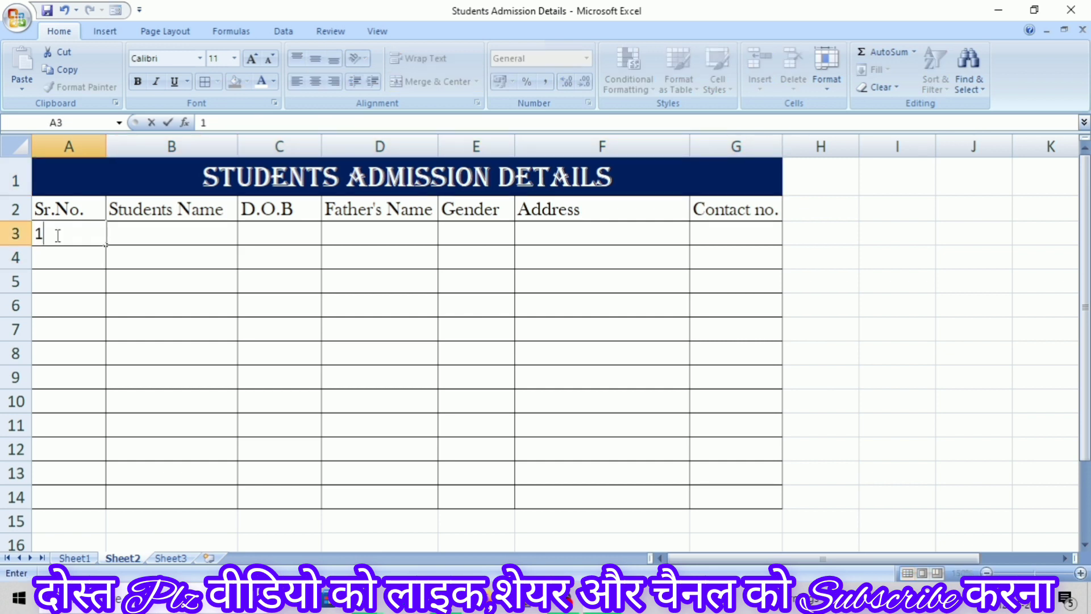
key(Return)
text(2)
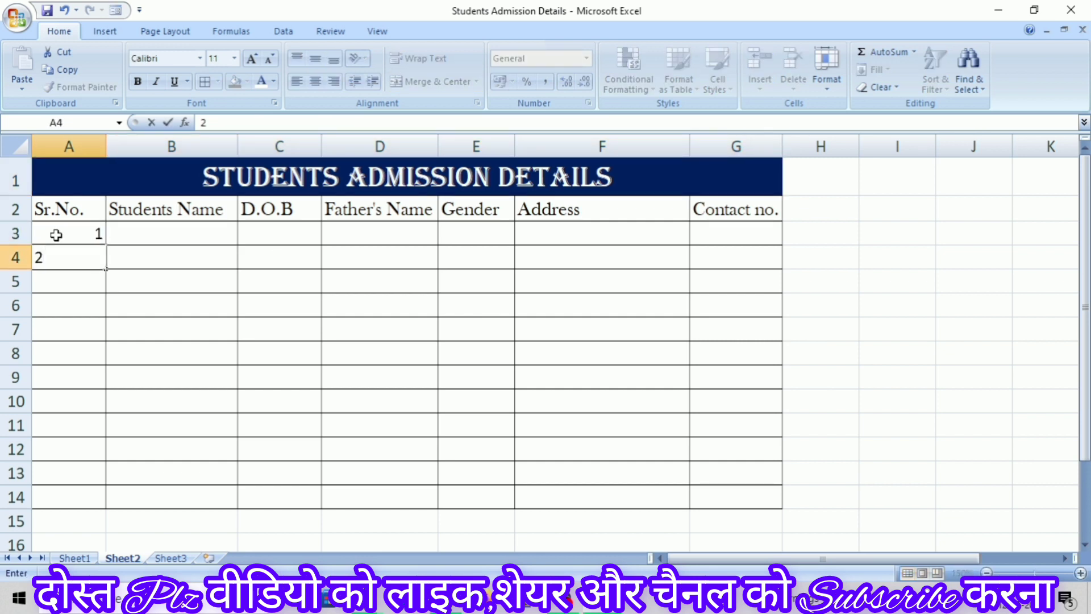
click(55, 286)
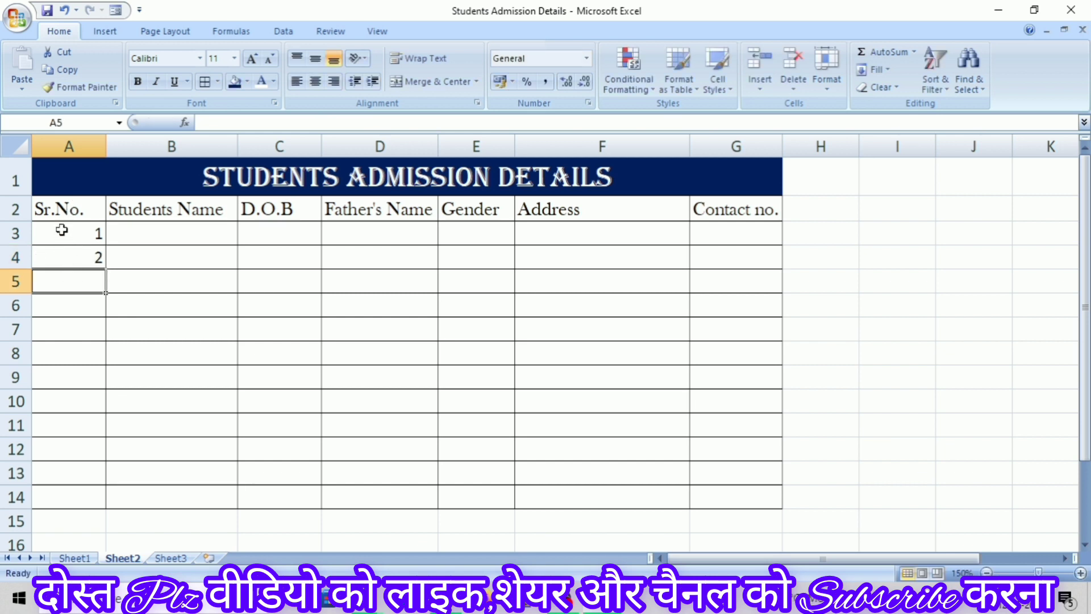
drag(61, 232, 64, 246)
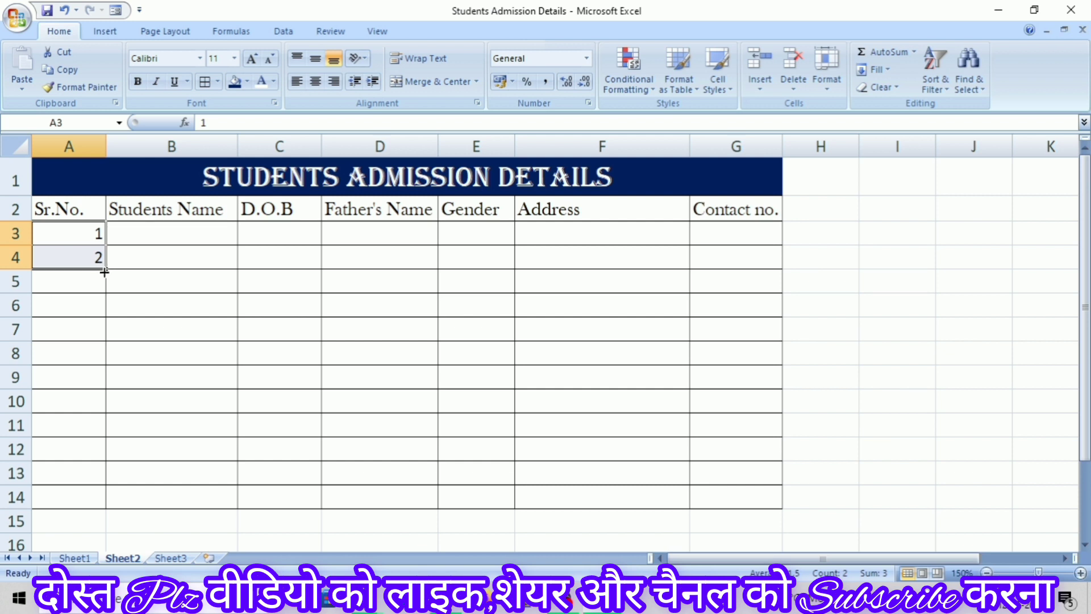
drag(105, 273, 109, 497)
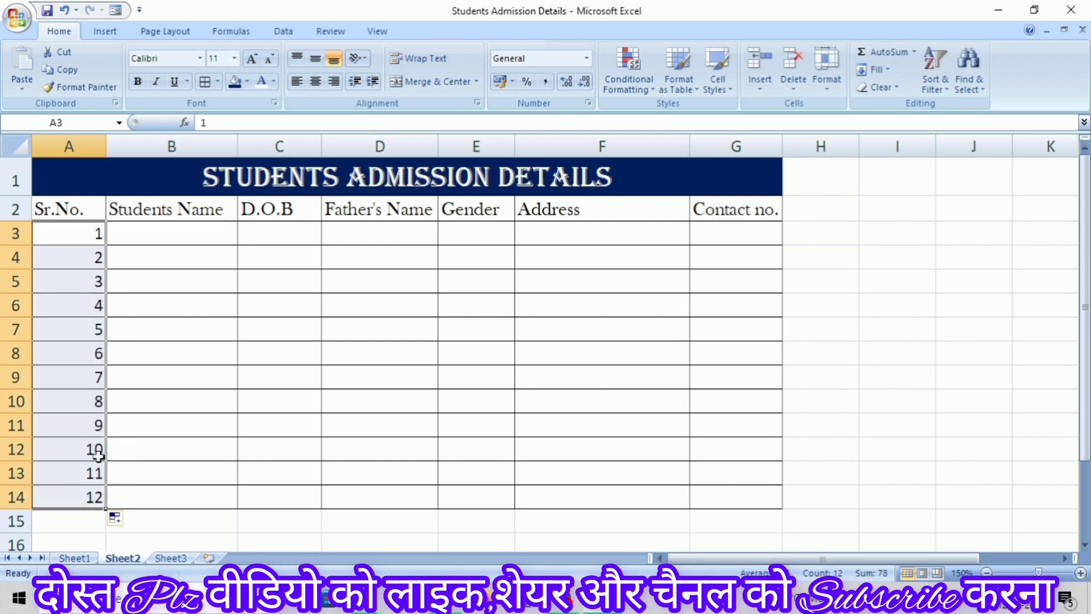
click(157, 347)
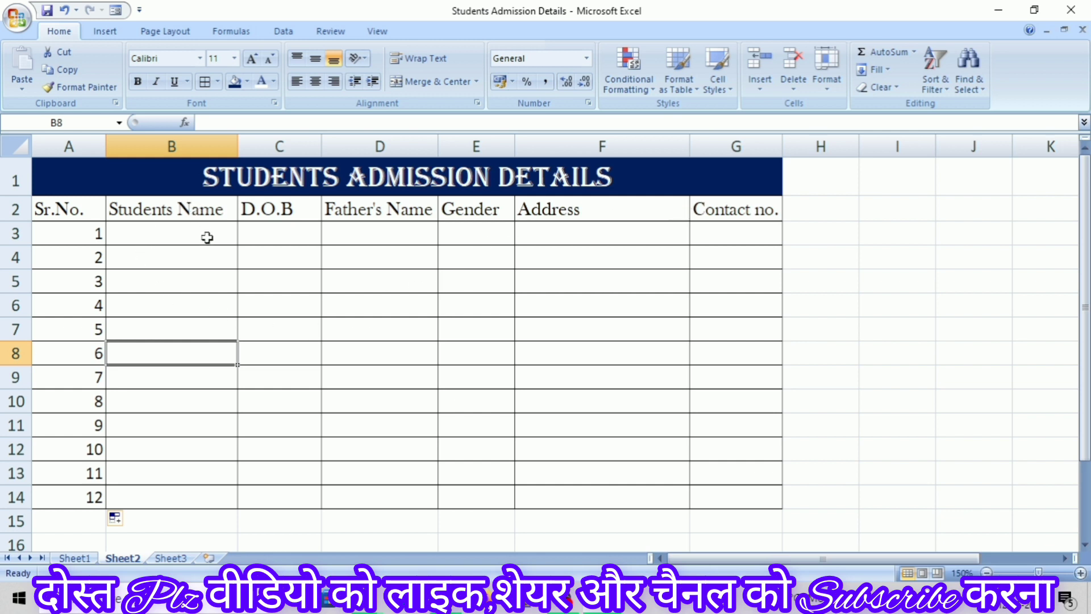
Add the Form command from All Commands to the Quick Access Toolbar in Excel Options
click(22, 24)
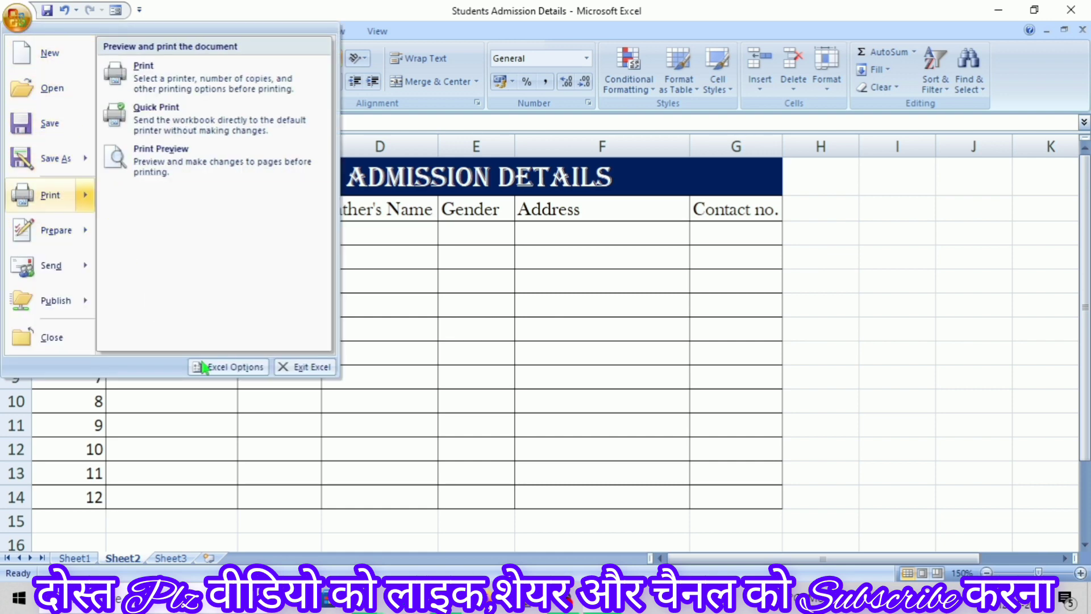
click(234, 367)
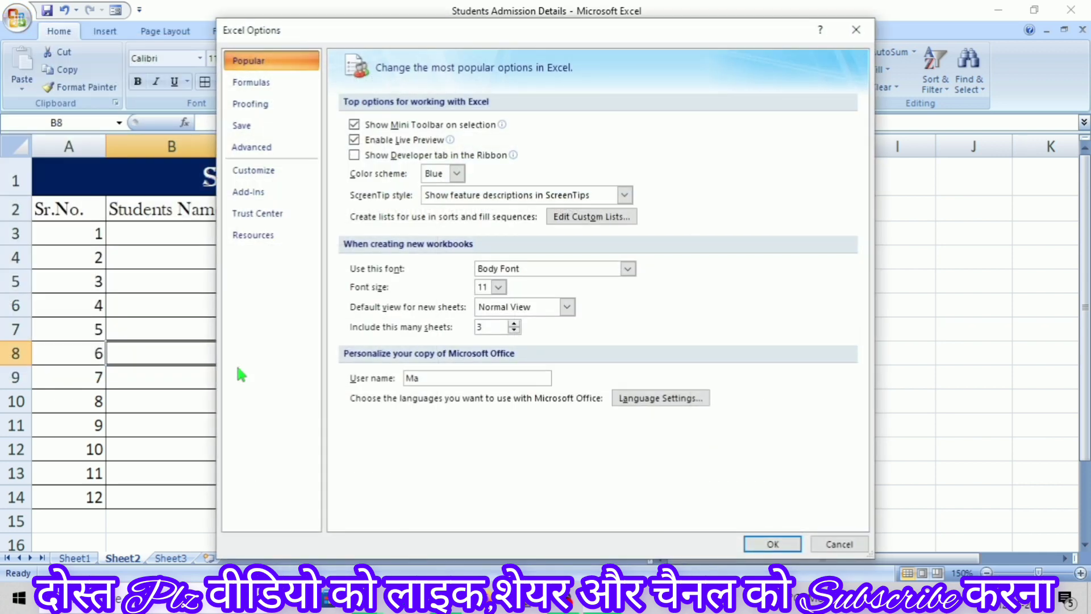
click(258, 171)
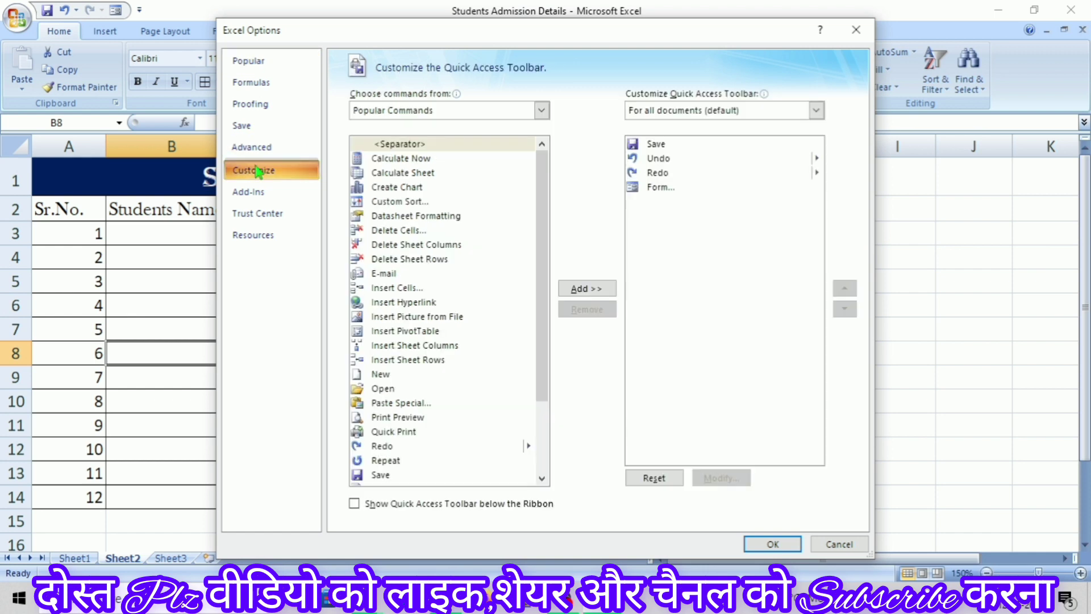
click(543, 111)
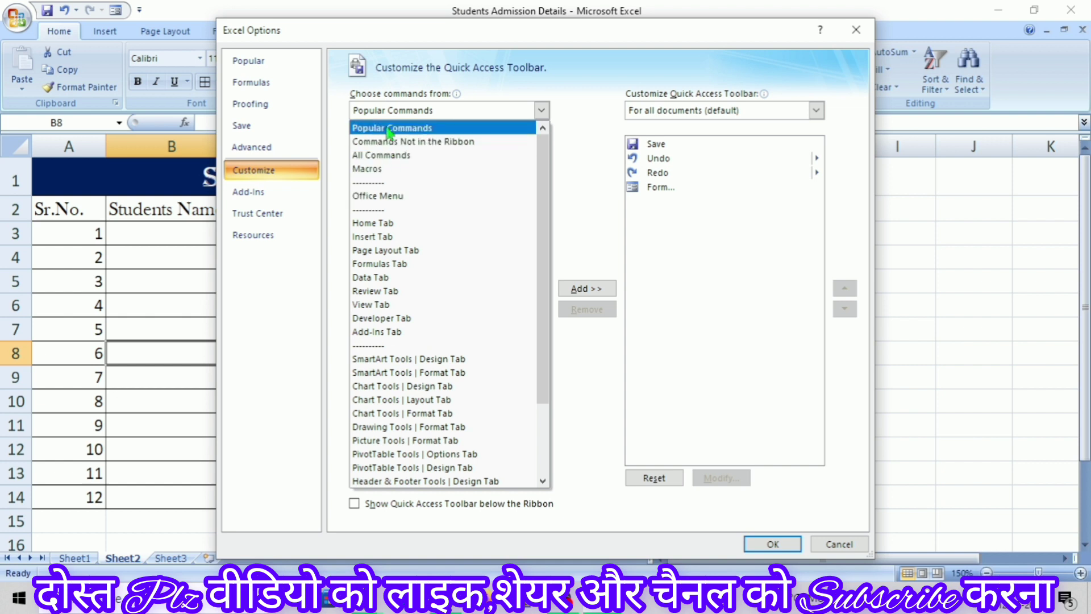
click(389, 158)
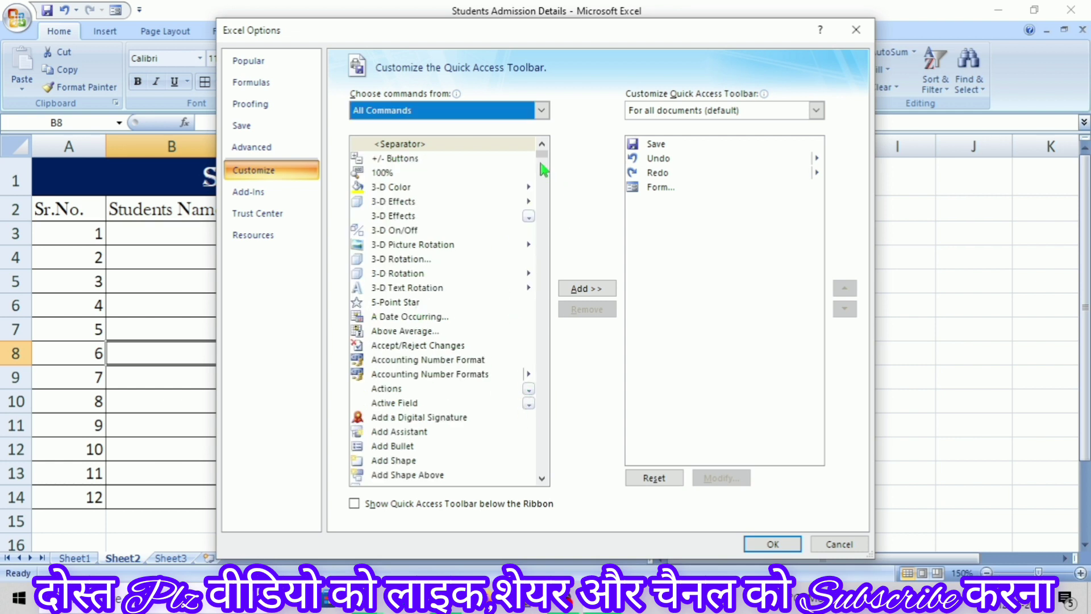
drag(544, 164, 543, 272)
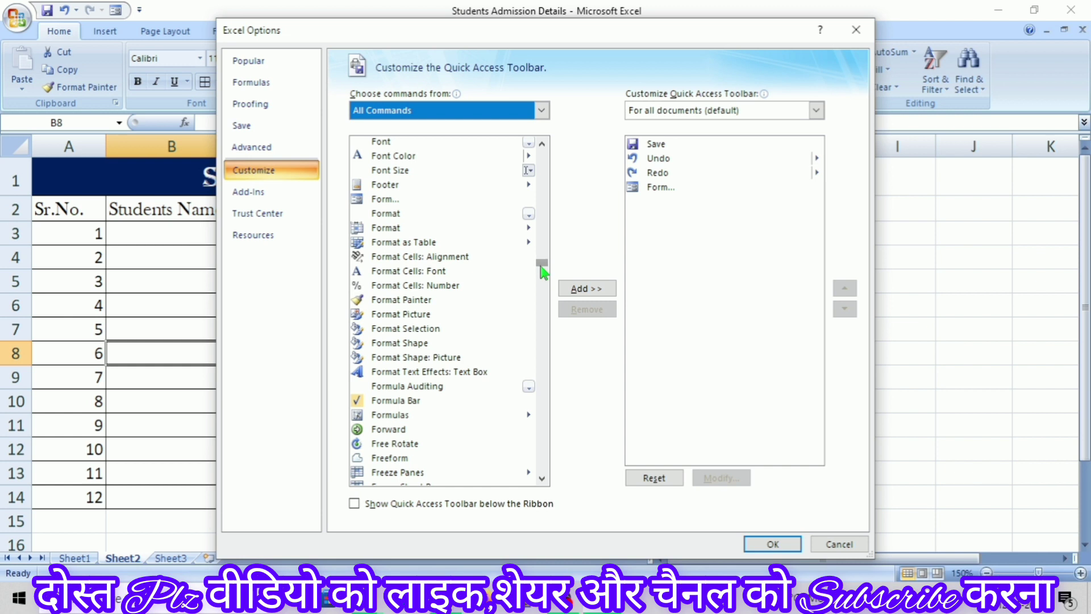
click(379, 200)
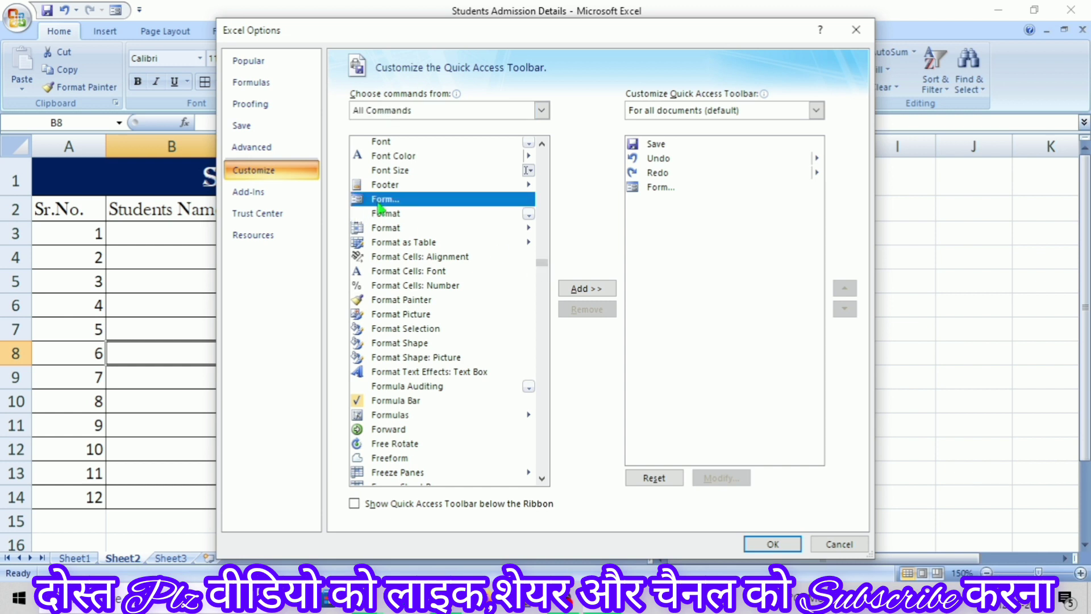
click(590, 288)
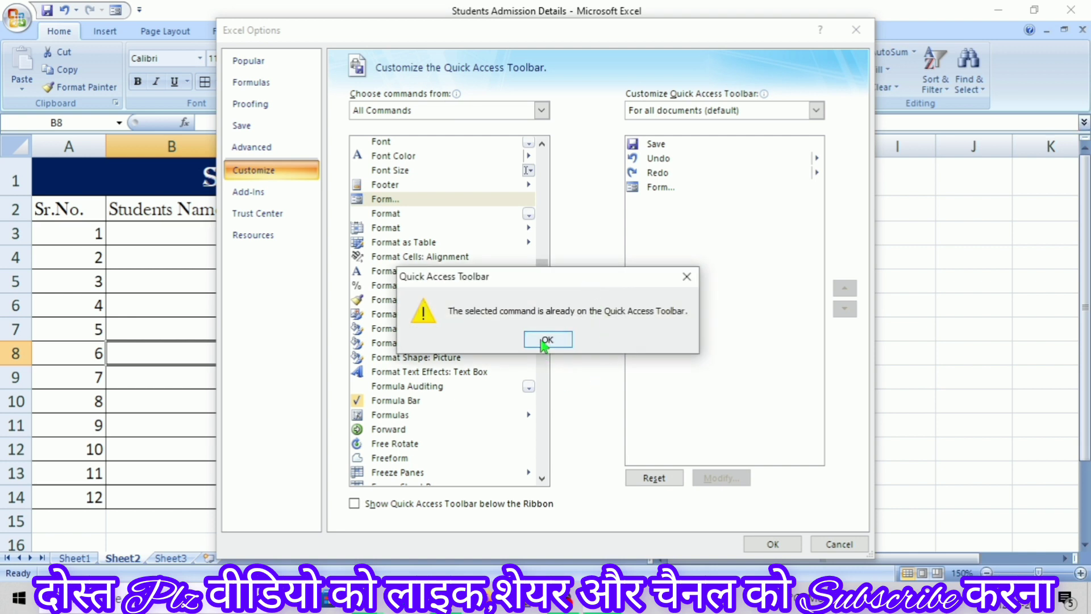
click(545, 340)
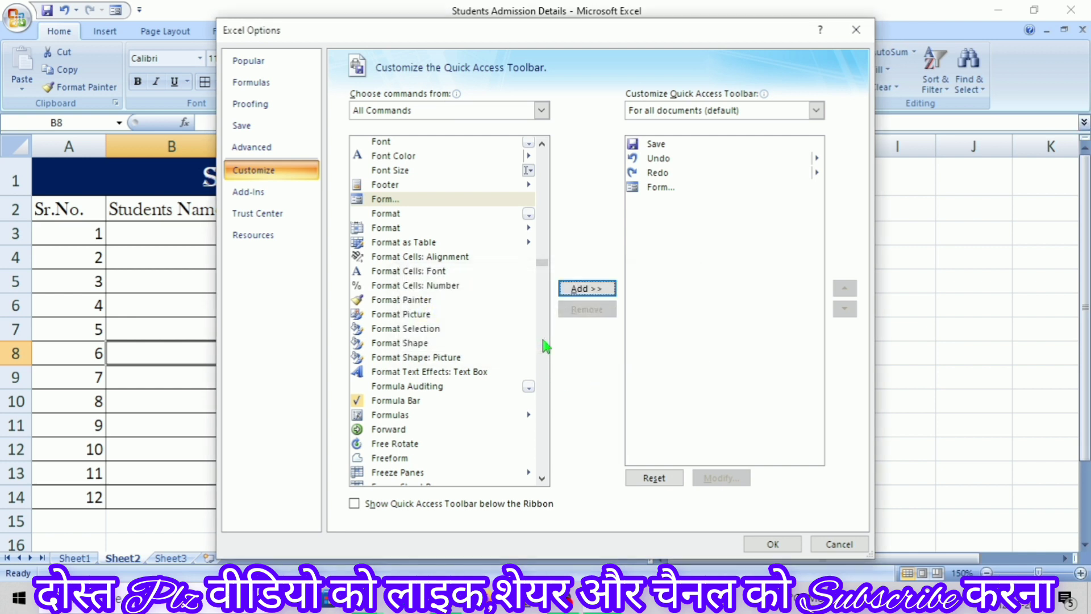
click(773, 545)
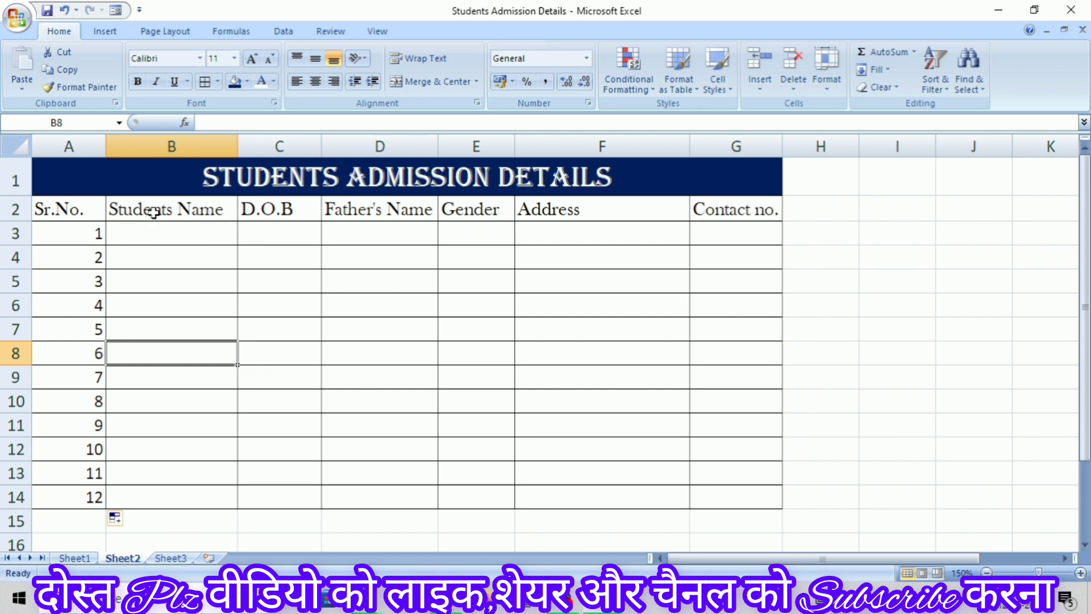
Select the header labels B2:F2 and launch the data Form, accepting the first row as labels
drag(153, 212, 719, 212)
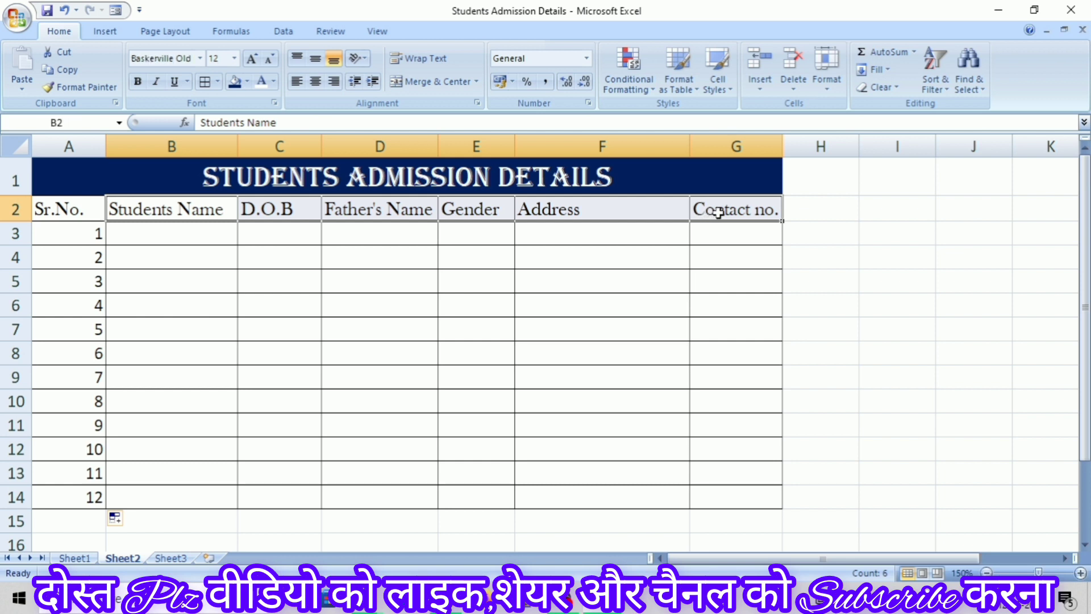
click(117, 10)
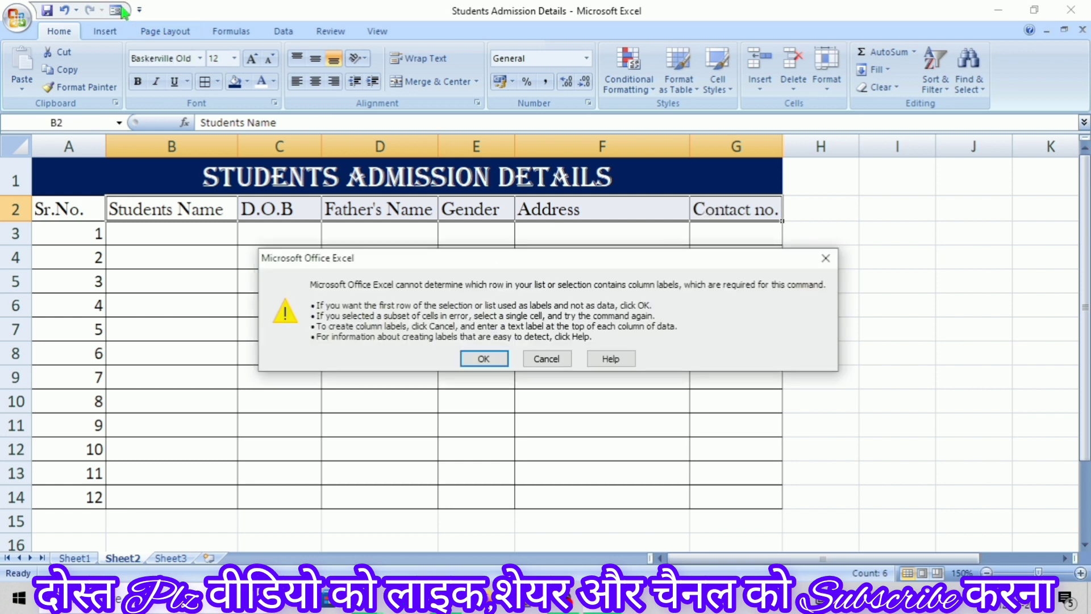
click(482, 358)
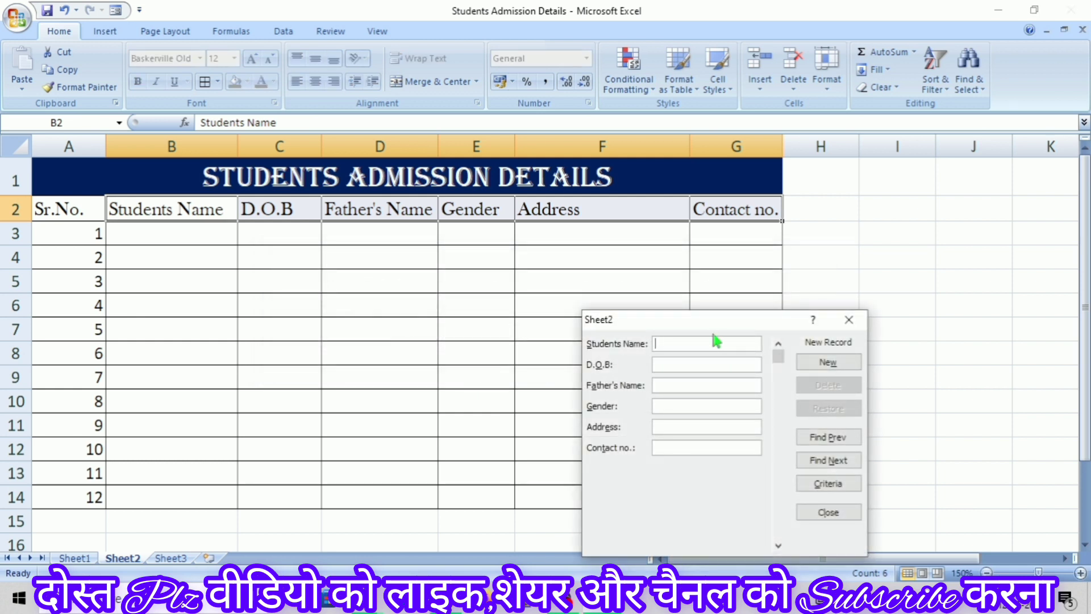
Enter the first student's name and date of birth in the data form
drag(712, 322, 704, 247)
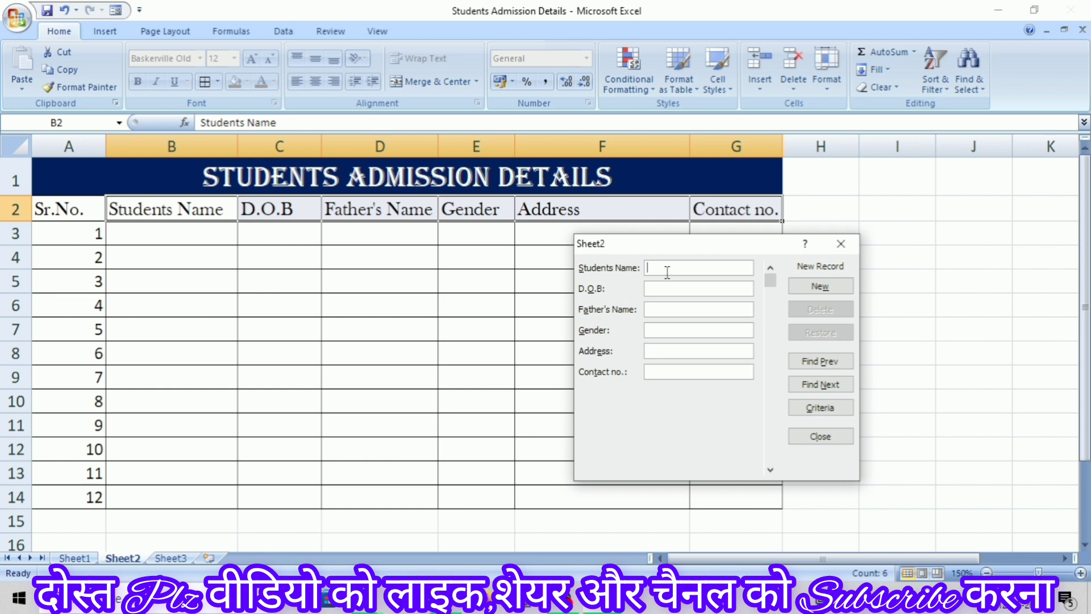
text(JAY)
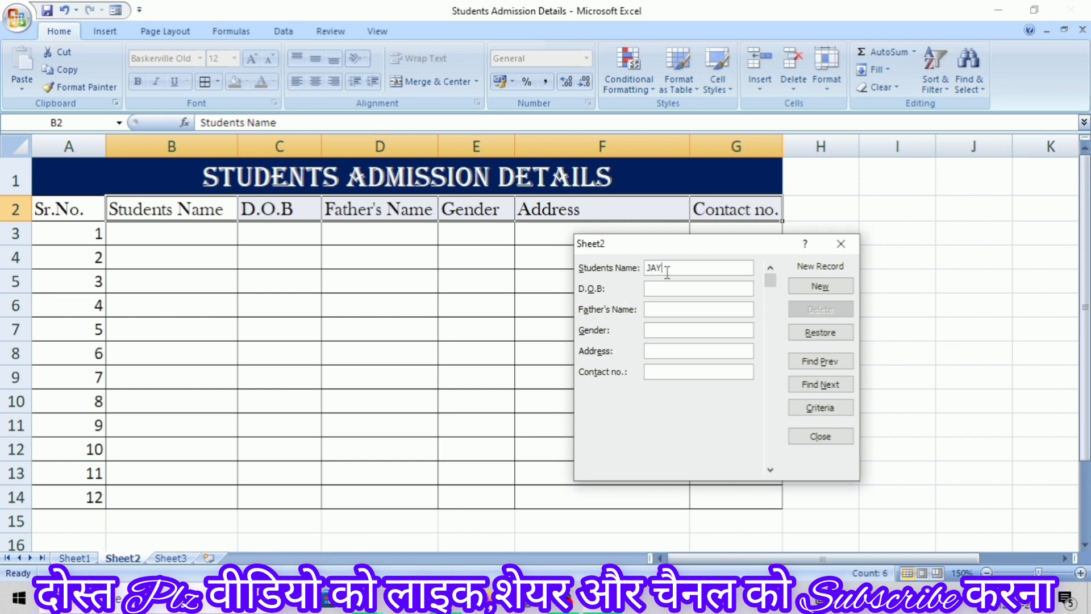
key(BackSpace)
key(BackSpace)
text(ay)
key(Tab)
text(10-02-2001)
key(Tab)
key(Tab)
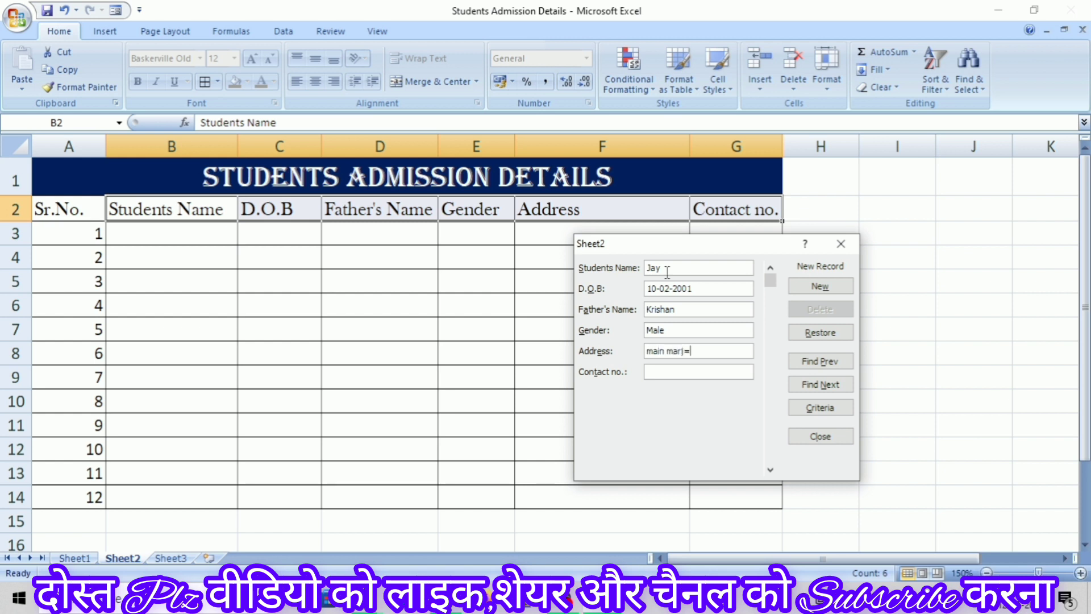
Fill in gender Male, the address and contact number, and add the record to the table
key(BackSpace)
key(BackSpace)
key(BackSpace)
key(Tab)
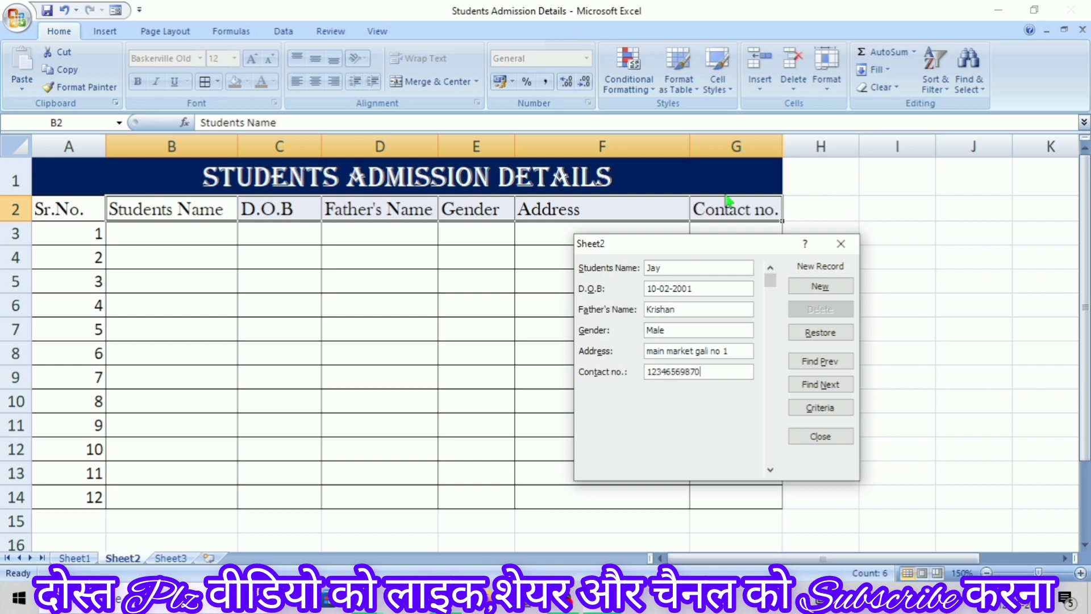
click(820, 291)
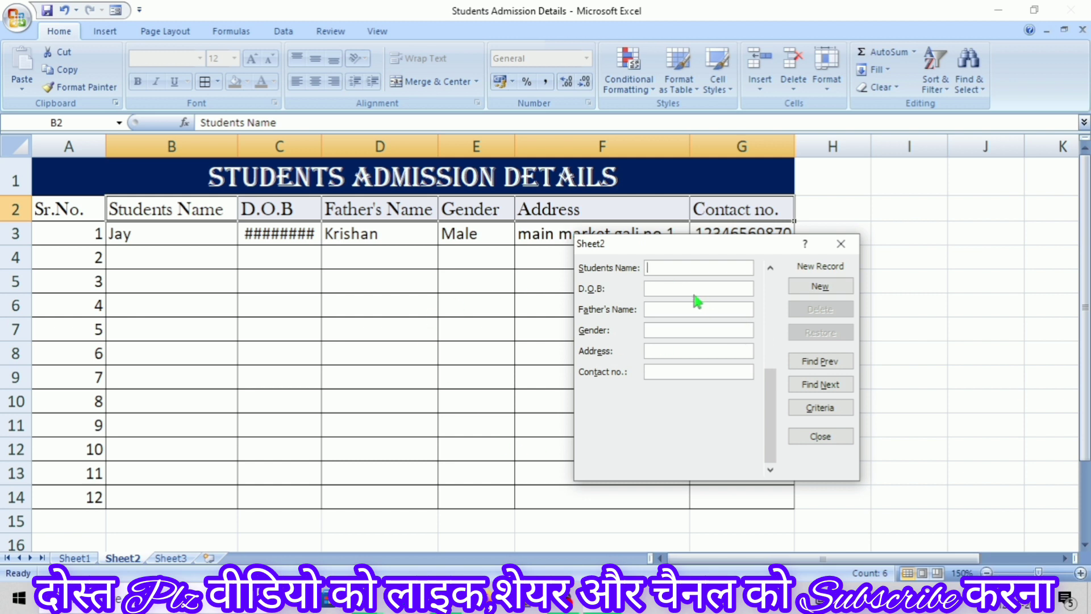
Enter and save the second student's record with gender male, then close the data form
text(ram)
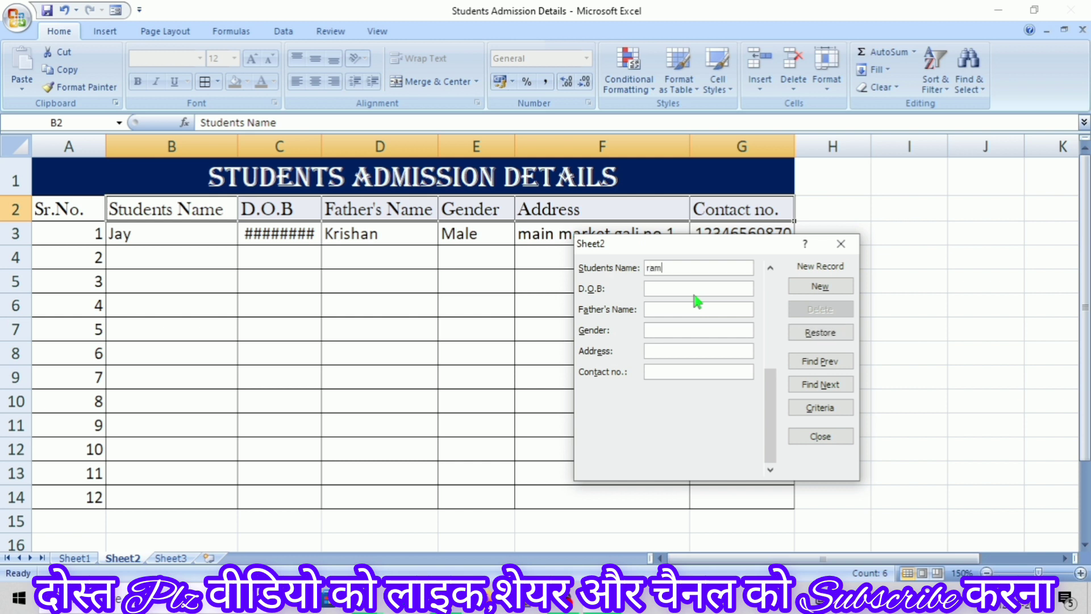
key(Tab)
text(10)
text(ja)
text(y)
key(Tab)
text(male)
key(Tab)
text(rajasthan bikaner)
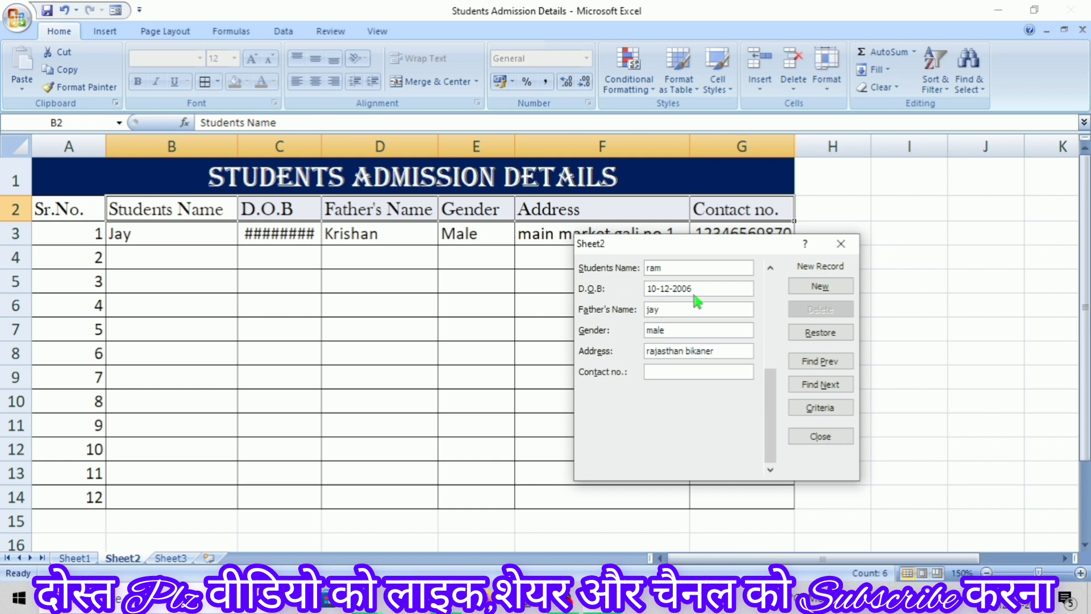
click(814, 287)
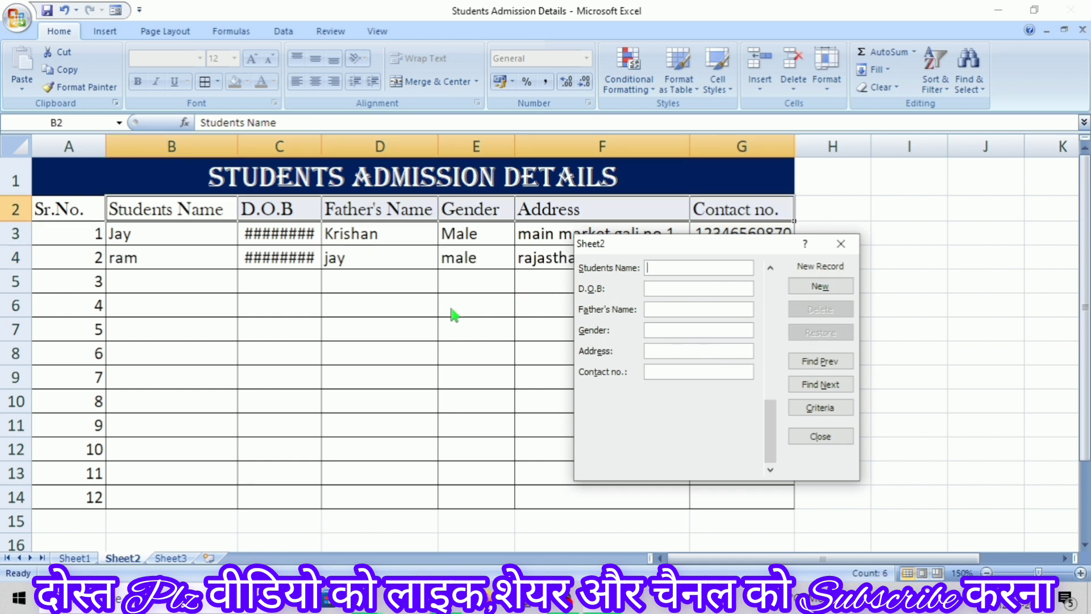
click(841, 246)
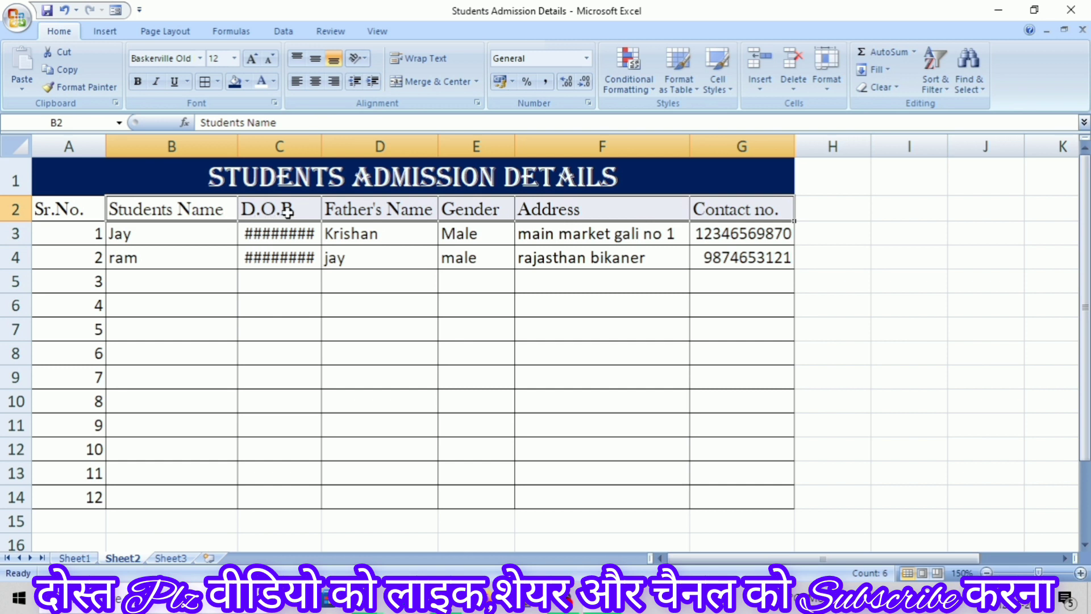
Widen the D.O.B column C so both birth dates show in full instead of ####
drag(319, 146, 358, 146)
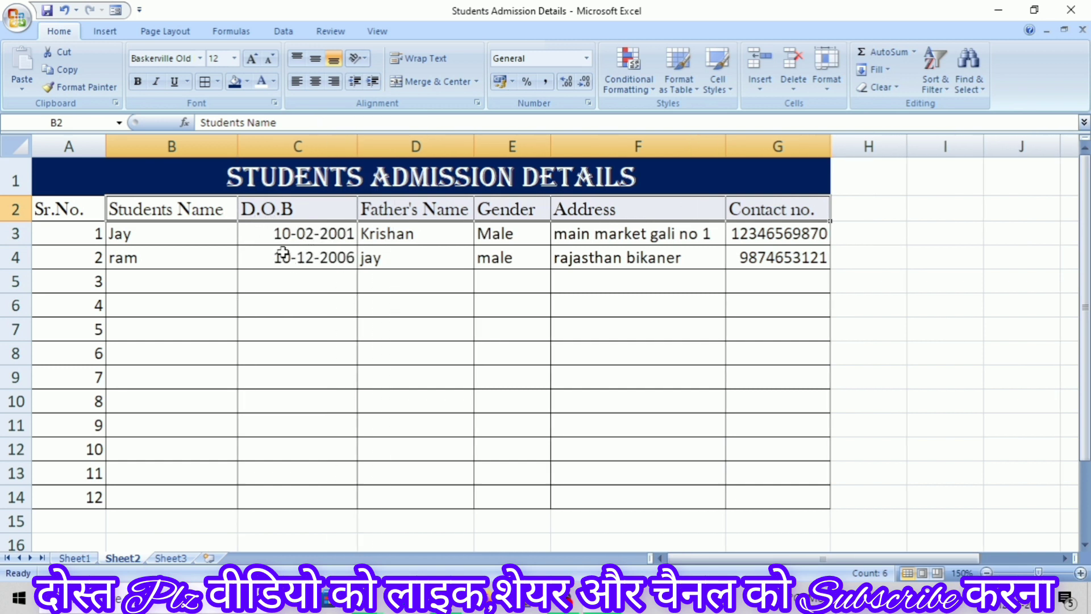
click(336, 280)
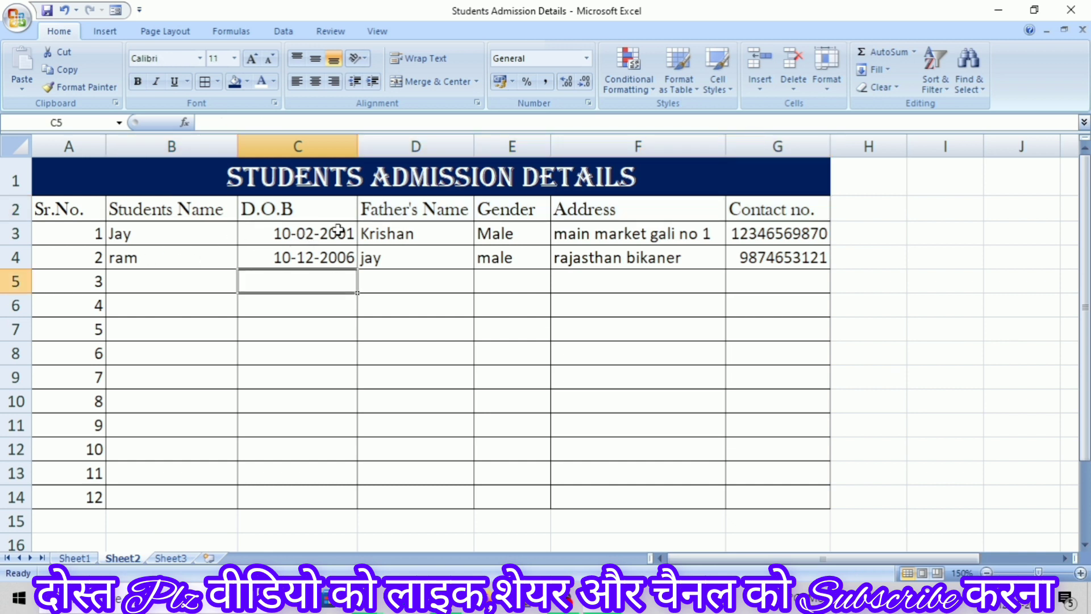